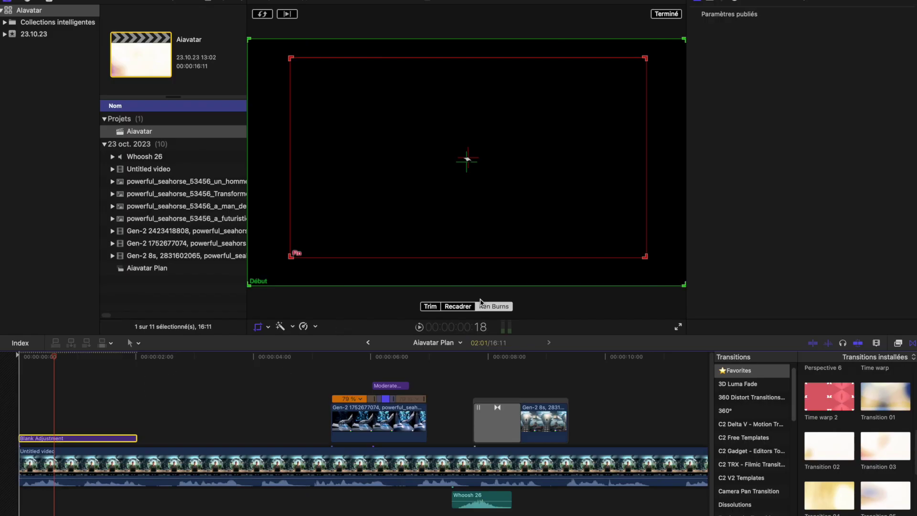
Review the Aiavatar Plan timeline, playing it from the start and checking its clips, adjustment layers and whoosh sound effect
left_click(16, 409)
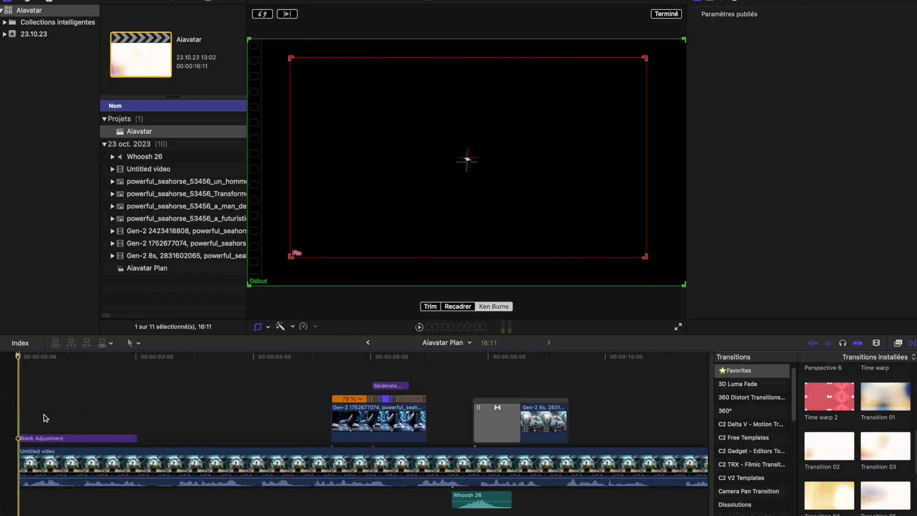
key("space")
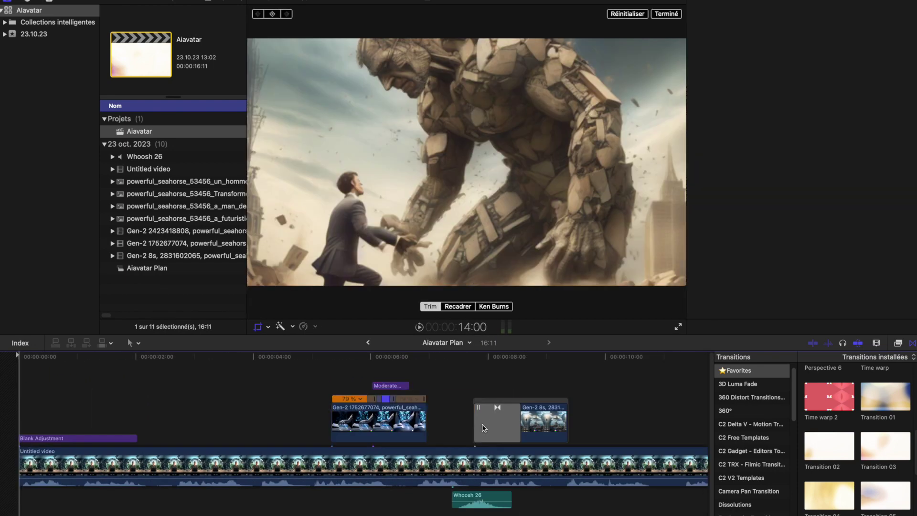
left_click(484, 427)
left_click(480, 499)
left_click(384, 380)
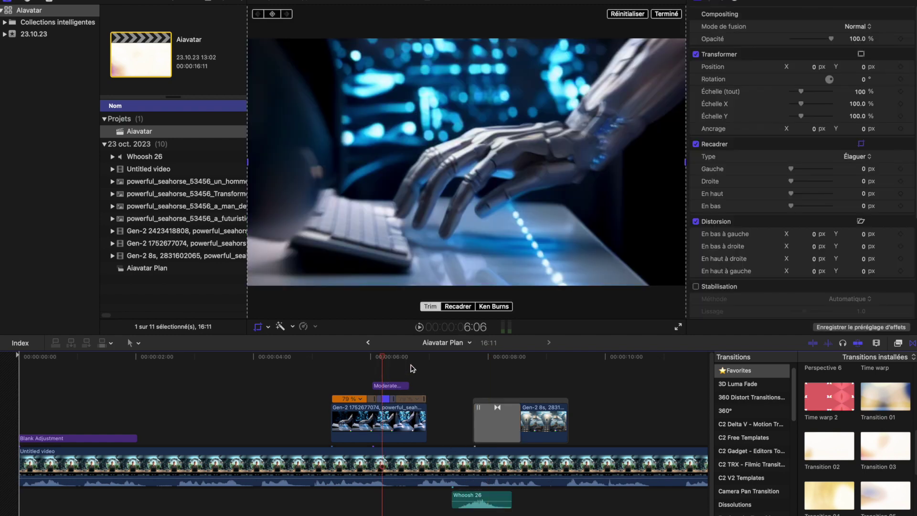
left_click(411, 377)
scroll(441, 379, "right", 10)
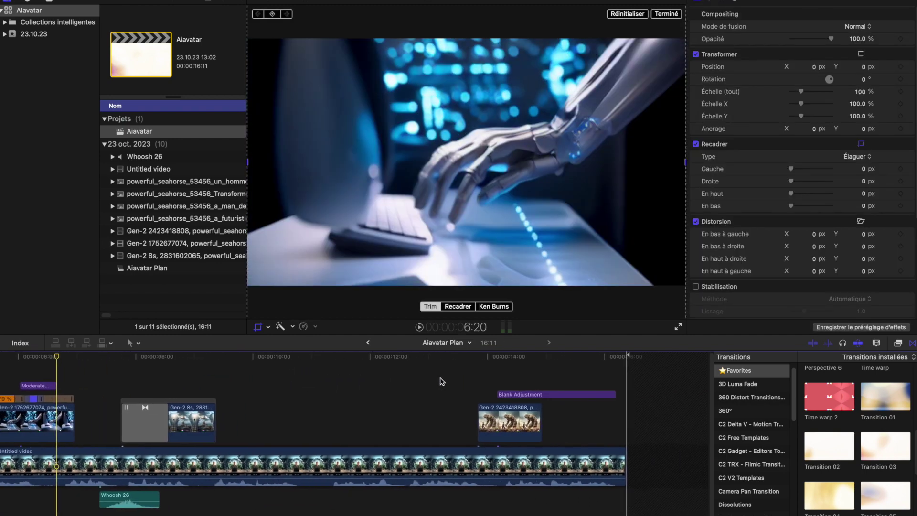
scroll(238, 388, "left", 2)
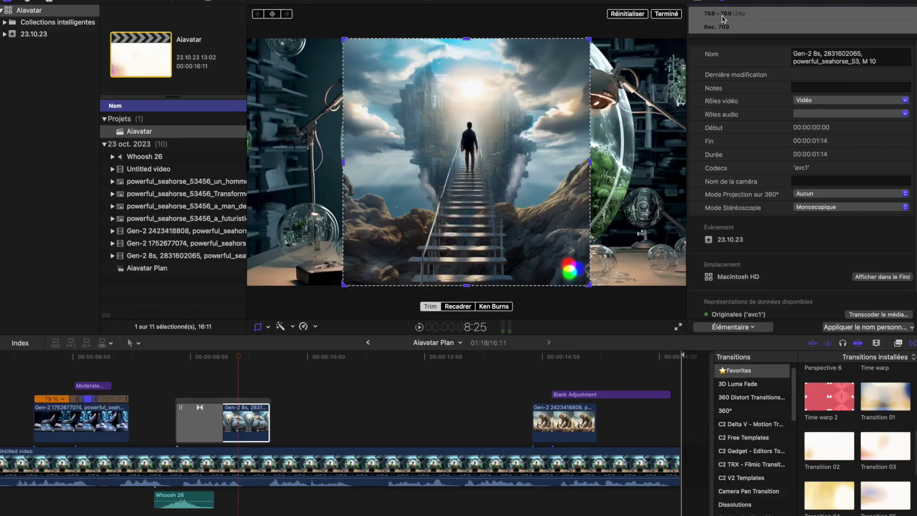
Set the spatial conform type of the Gen-2 8s staircase clip to Remplir so it fills the frame
left_click(696, 4)
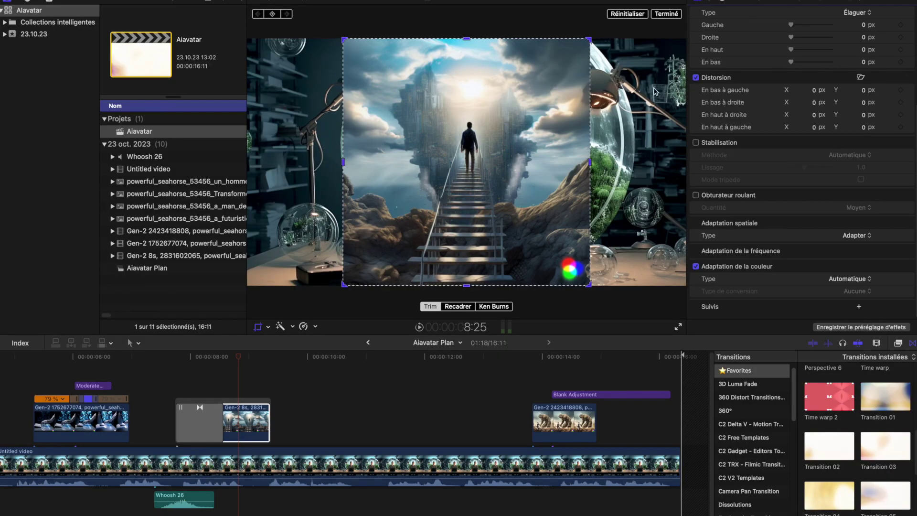
scroll(765, 147, "up", 6)
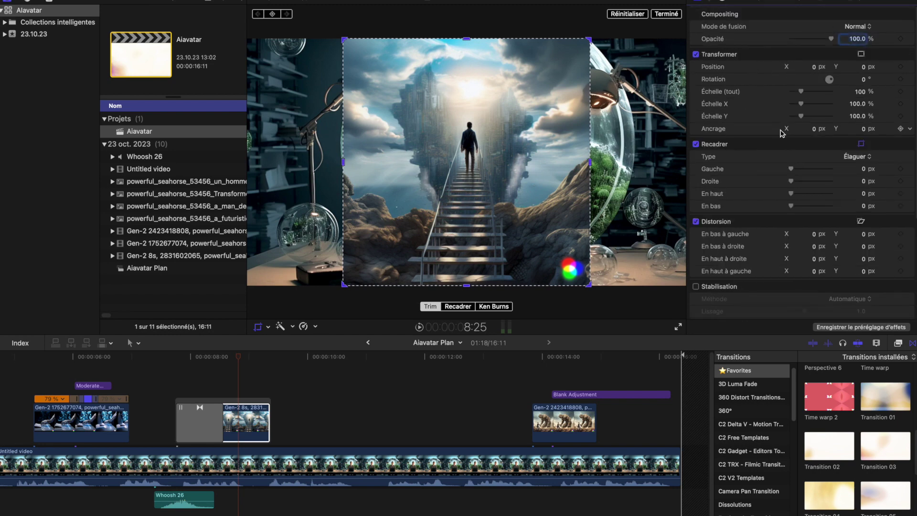
left_click_drag(808, 94, 801, 95)
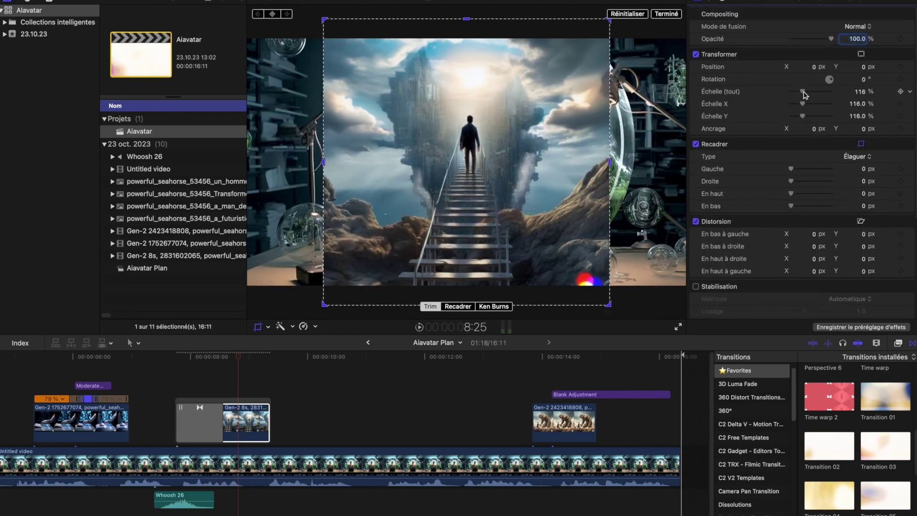
scroll(780, 186, "down", 6)
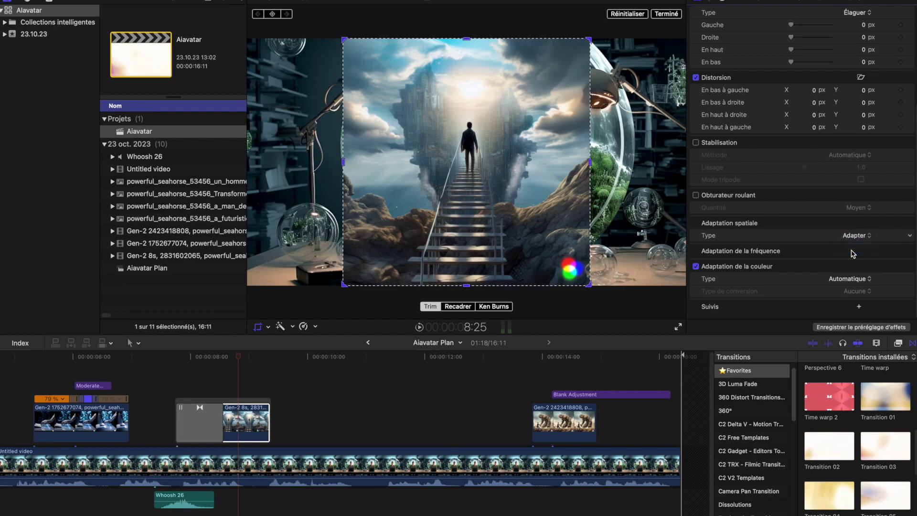
left_click(853, 253)
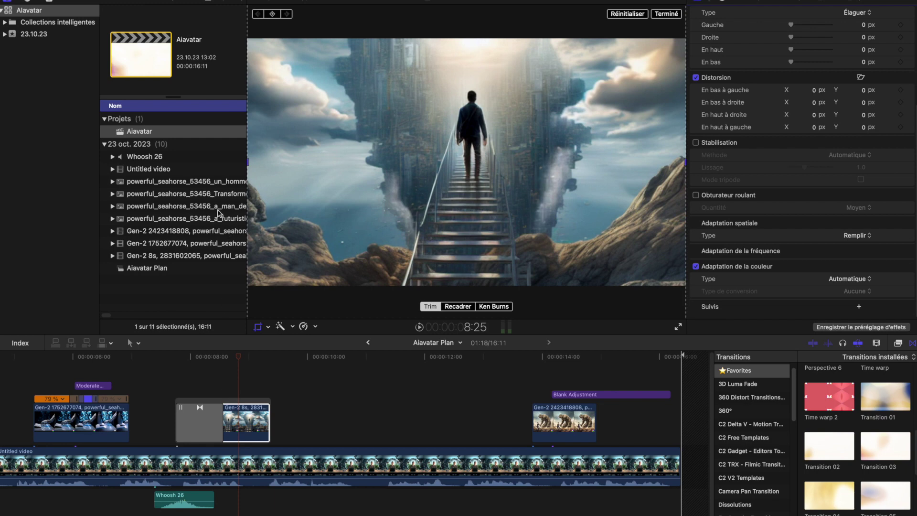
Go back from the Aiavatar Plan compound clip to the parent Aiavatar project timeline
left_click(164, 132)
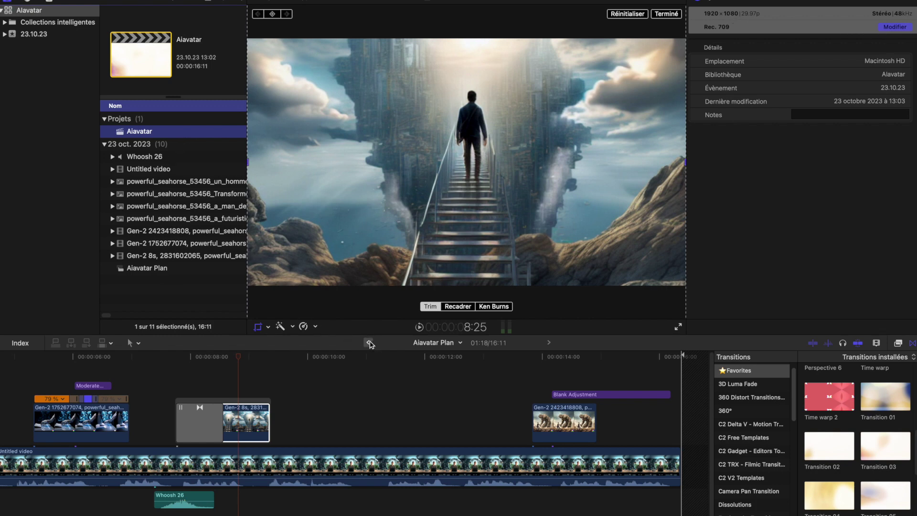
left_click(311, 381)
key("super+a")
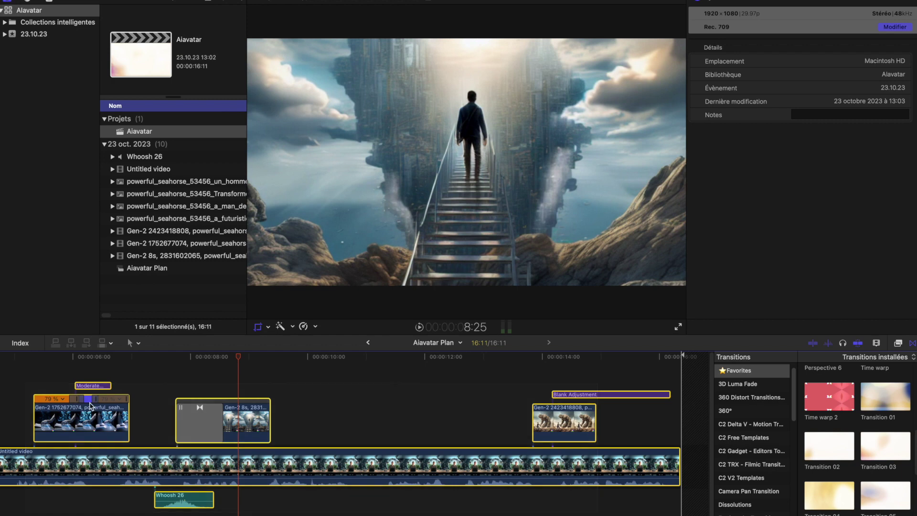
left_click(191, 131)
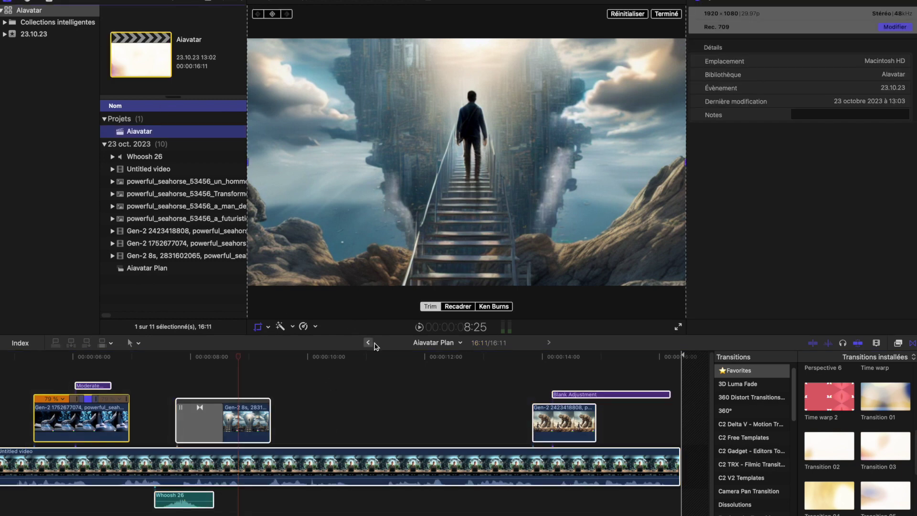
left_click(367, 342)
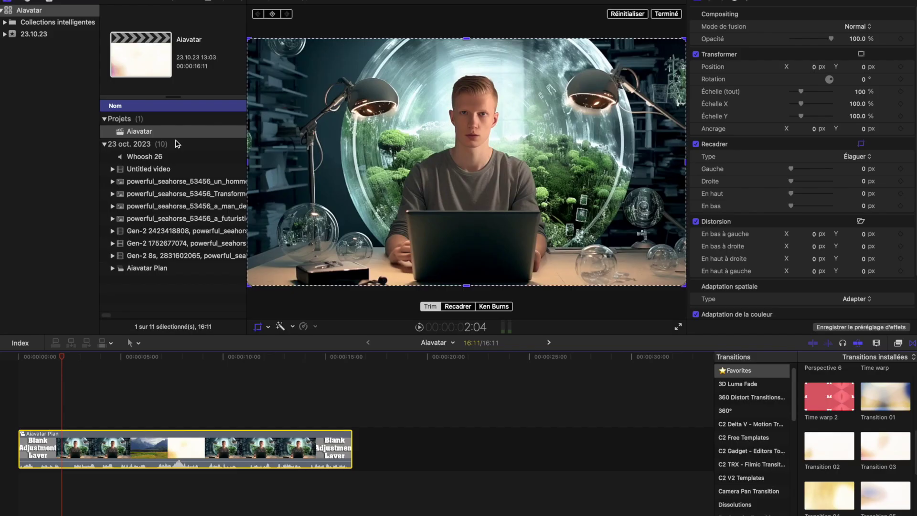
Change the Aiavatar project's video format to Vertical at 1080x1920
left_click(174, 136)
key("super+j")
left_click(429, 224)
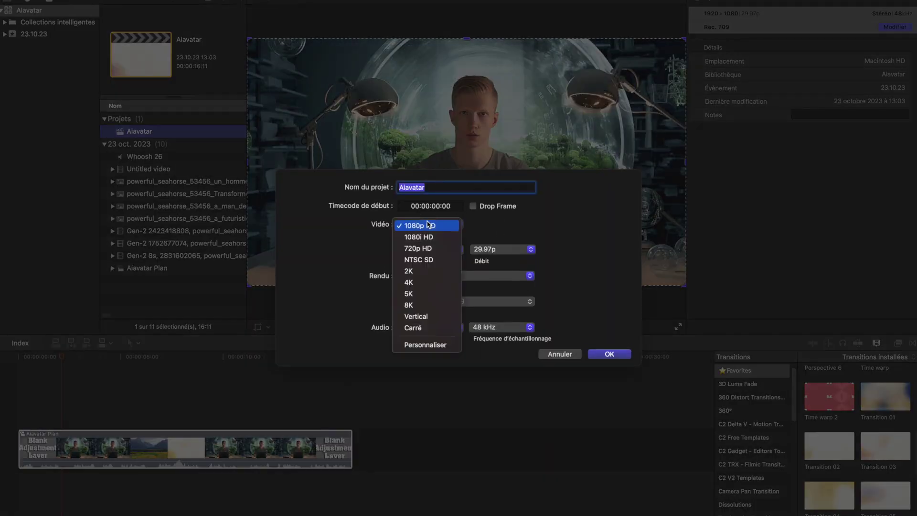
left_click(432, 316)
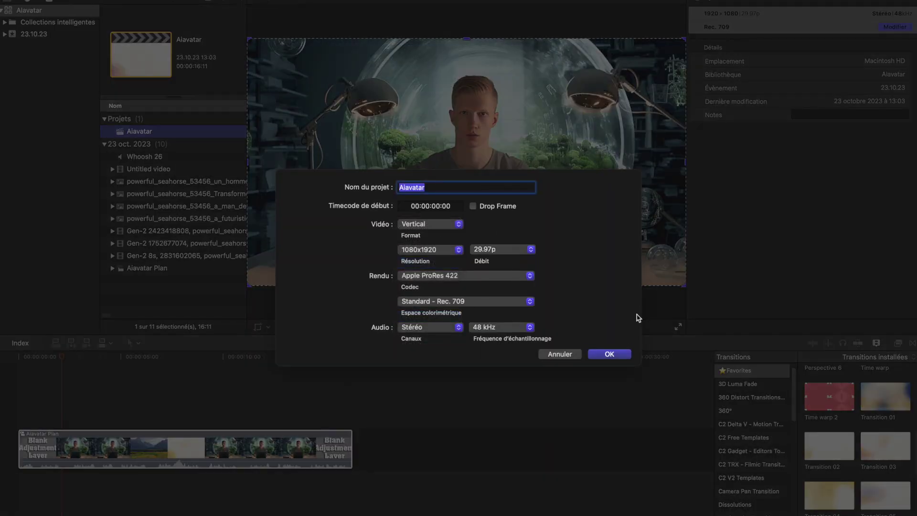
left_click(608, 354)
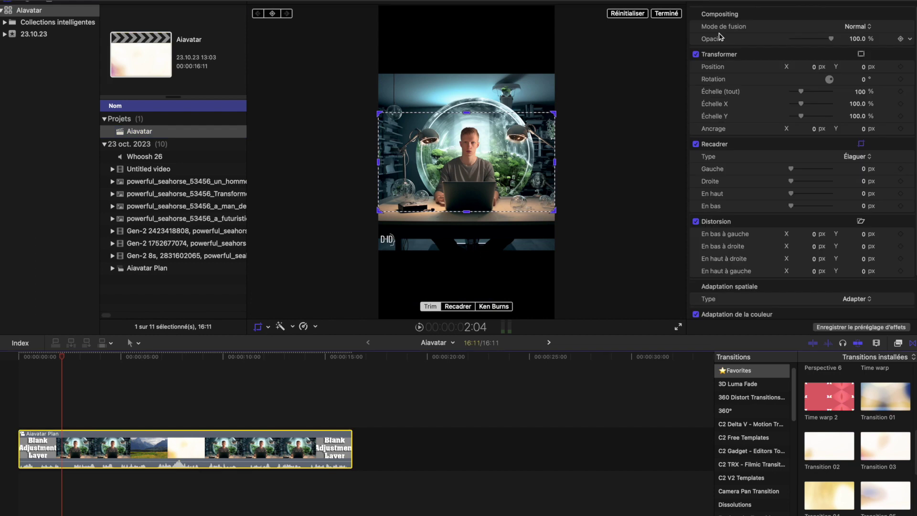
Set the Aiavatar Plan clip's spatial conform type to Remplir and play back the vertical result
left_click(868, 251)
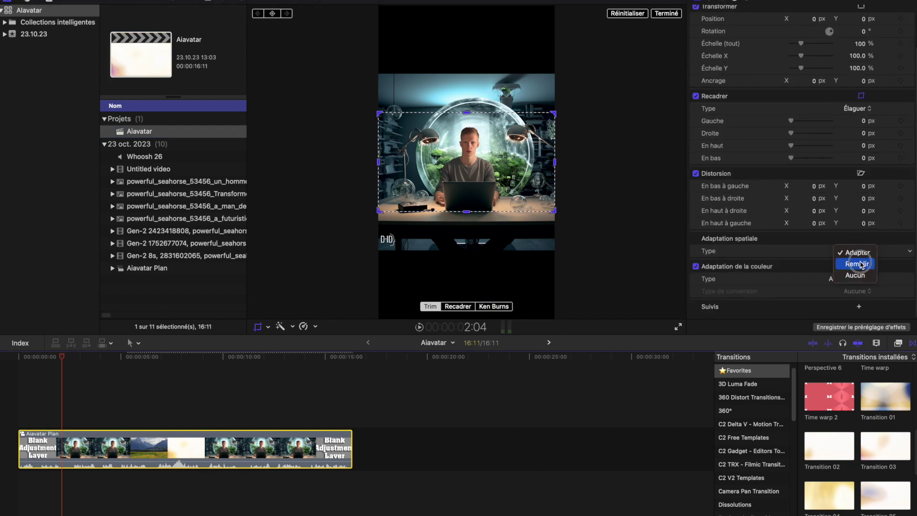
left_click(862, 264)
scroll(853, 264, "up", 3)
key("space")
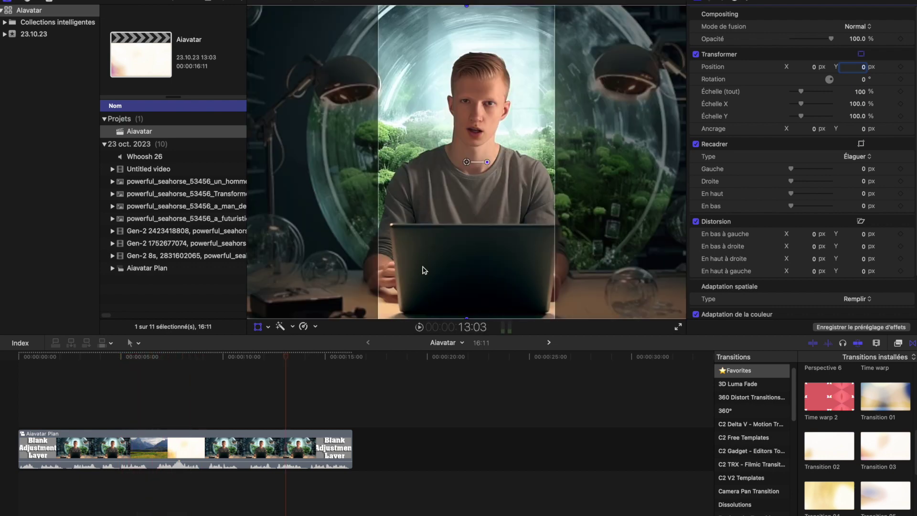
Switch to Submagic in the browser and choose the Aiavatar video as the file to upload
key("ctrl+Up")
left_click(434, 12)
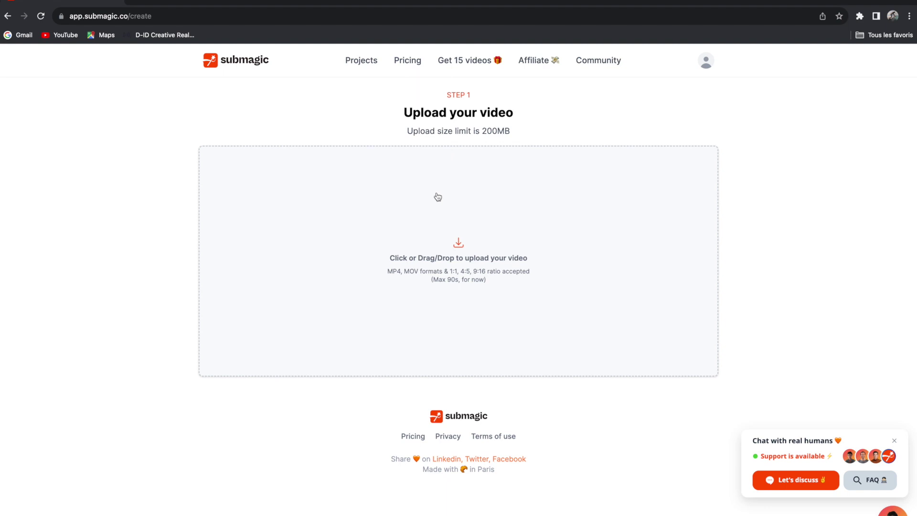
left_click(456, 273)
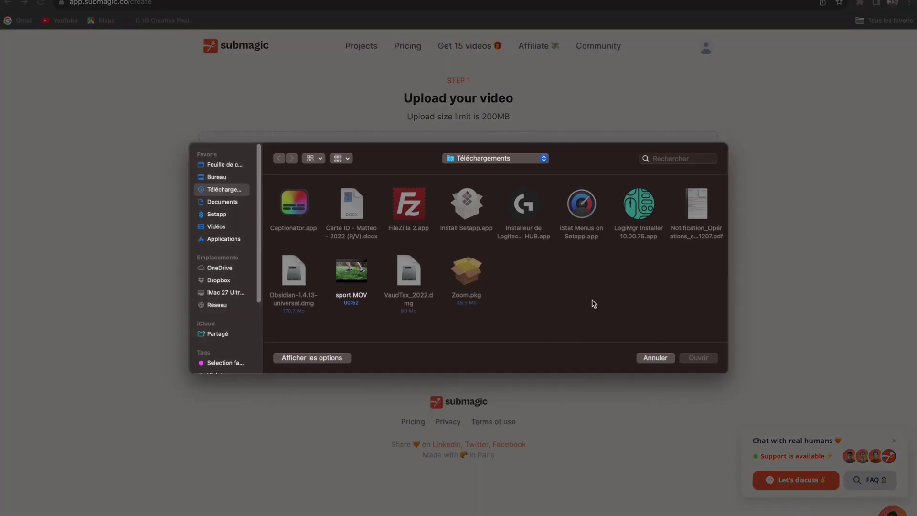
left_click(652, 359)
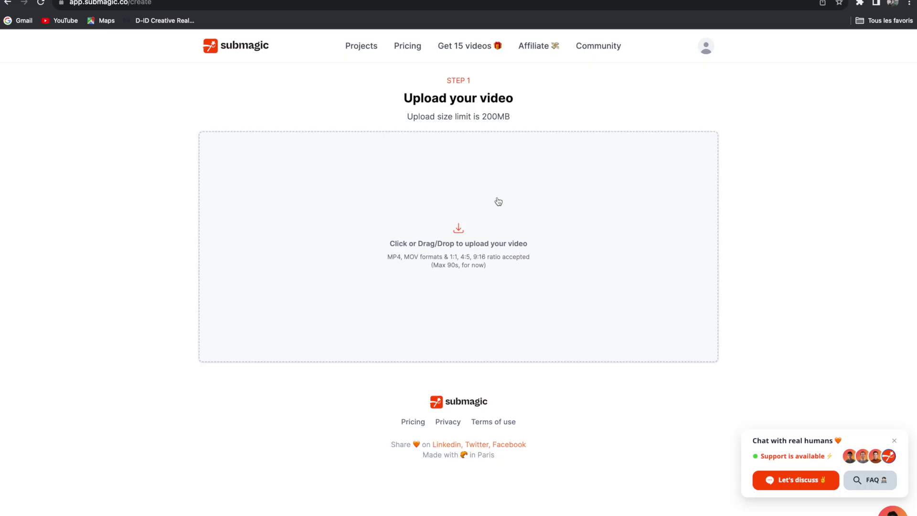
left_click(468, 293)
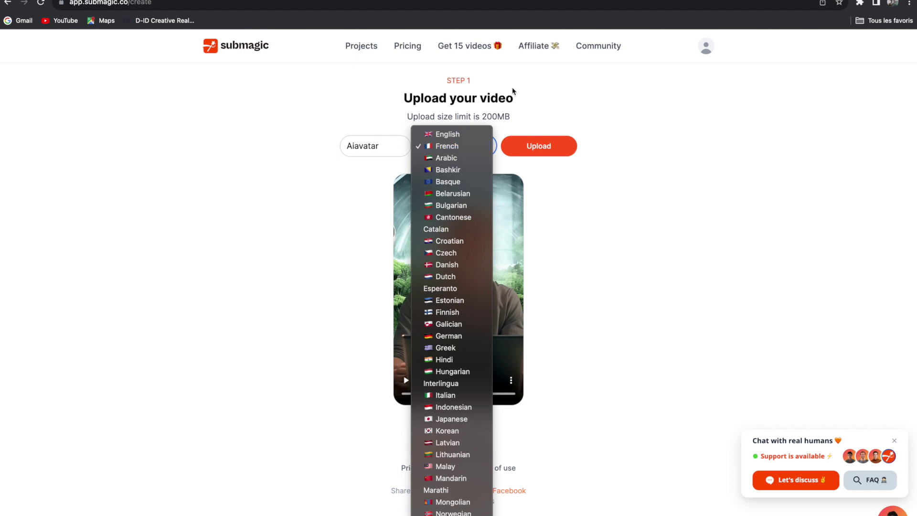
Set the language of the Aiavatar video to French for the captions
left_click(446, 134)
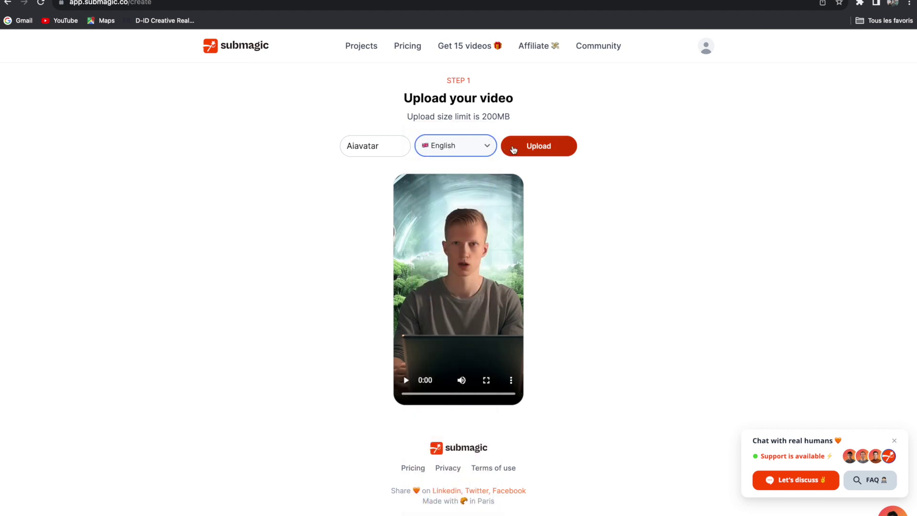
left_click(444, 152)
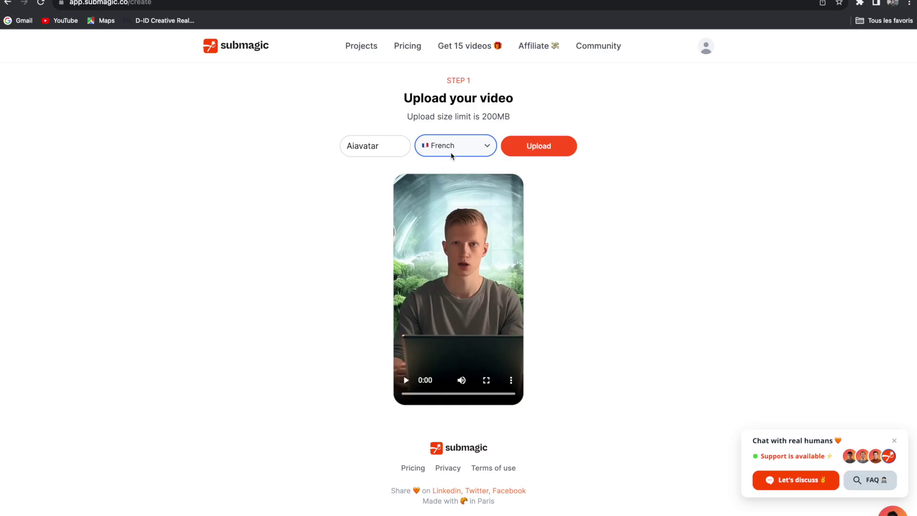
left_click(451, 156)
left_click(442, 150)
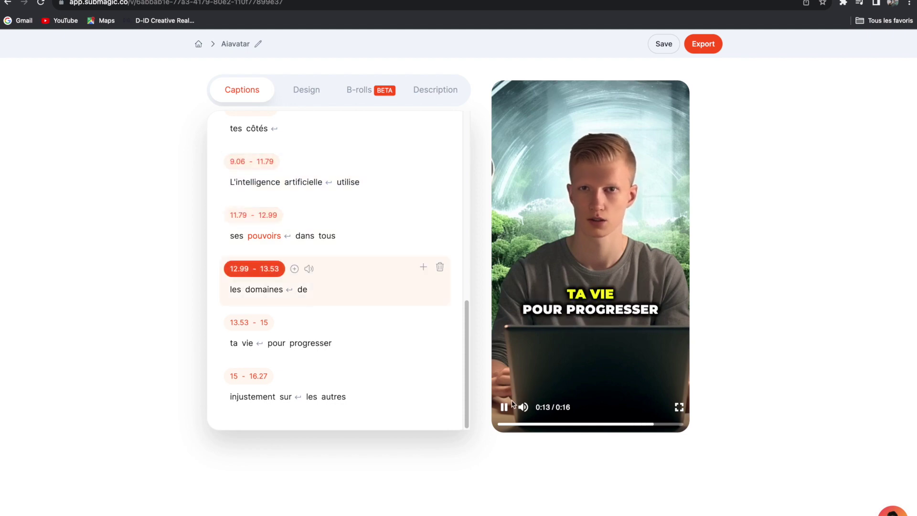
Preview the captions and move the word "utilise" from the "L'intelligence artificielle" caption to the next line
mouse_move(518, 410)
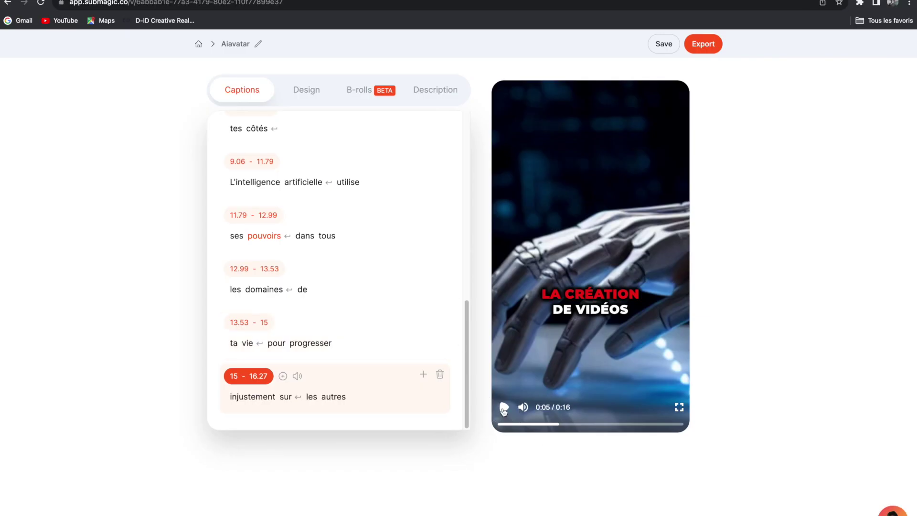
left_click(503, 408)
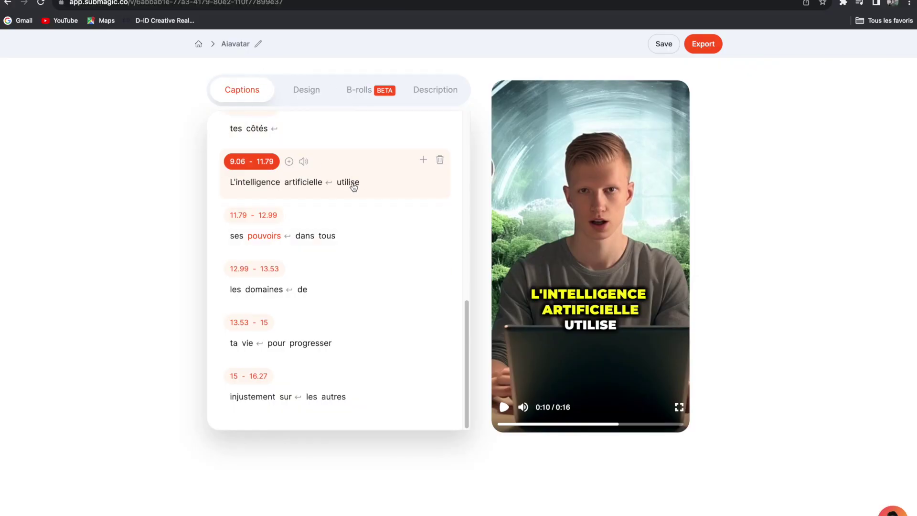
left_click(352, 185)
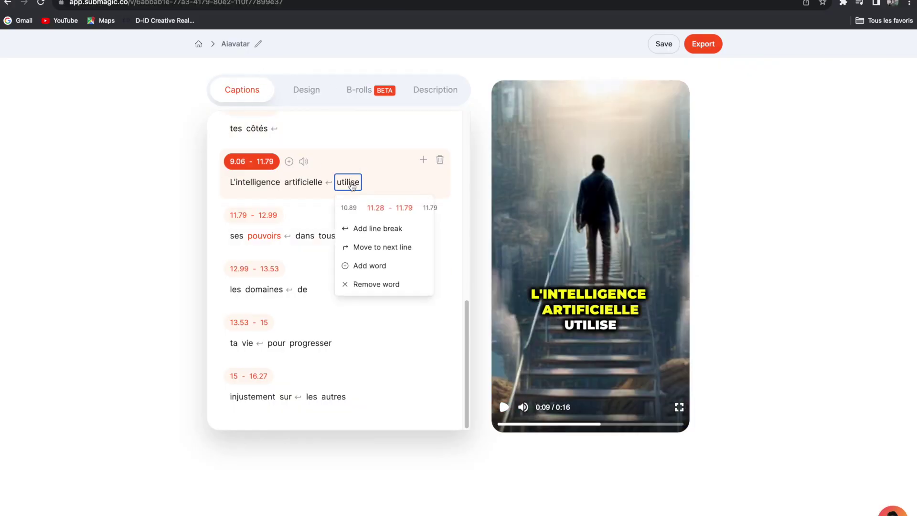
left_click(389, 247)
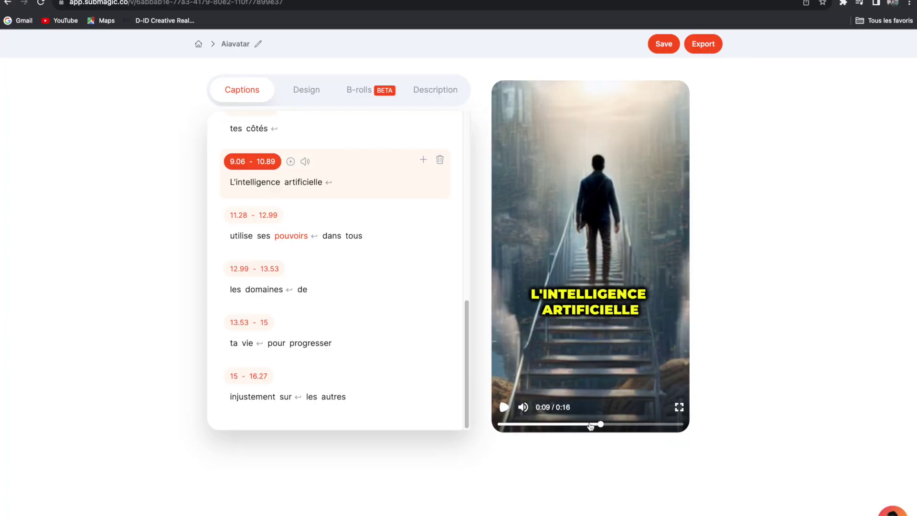
left_click(578, 424)
left_click(504, 407)
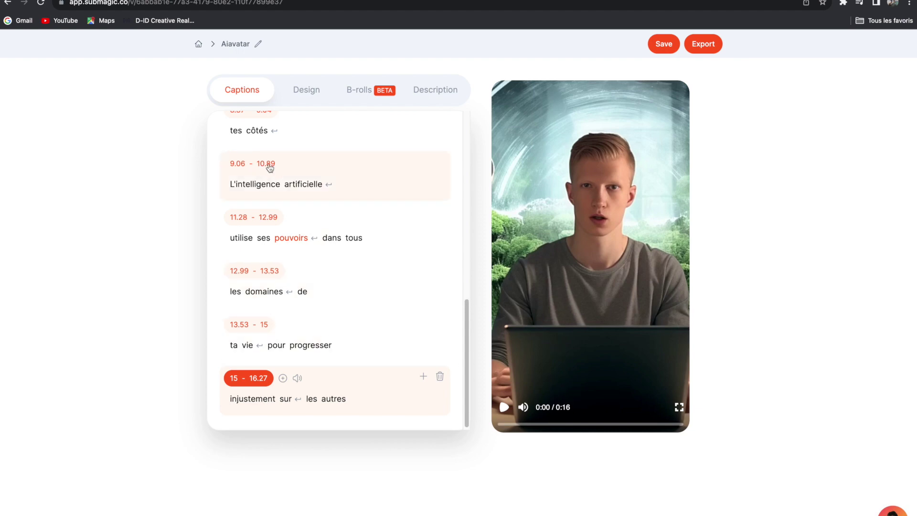
Set the end time of the "L'intelligence artificielle" caption to 11.28 and replay the video to check the timing
left_click(264, 164)
left_click(255, 274)
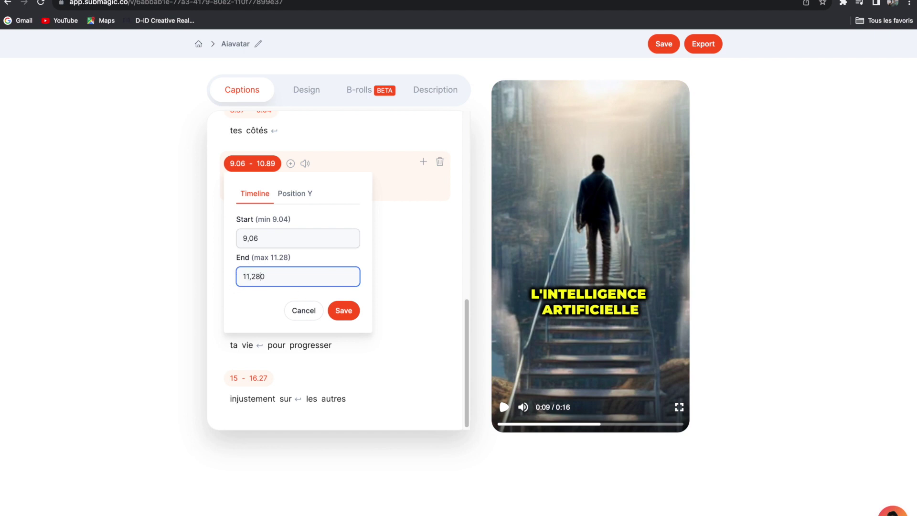
type("11,28")
left_click(343, 311)
left_click(562, 425)
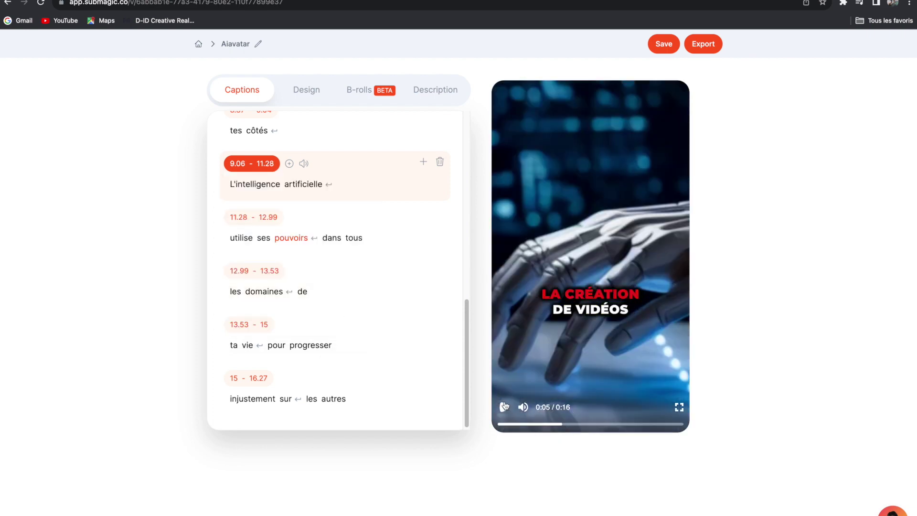
left_click(504, 407)
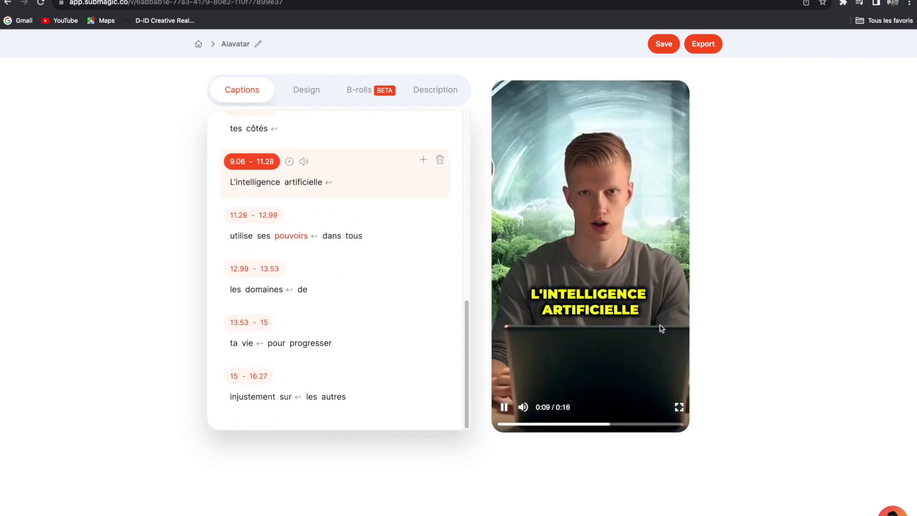
left_click(504, 407)
Move the words "progresser" and "pour" from the "ta vie" caption to the start of the next caption
left_click(321, 344)
scroll(361, 324, "down", 1)
left_click(345, 384)
left_click(274, 343)
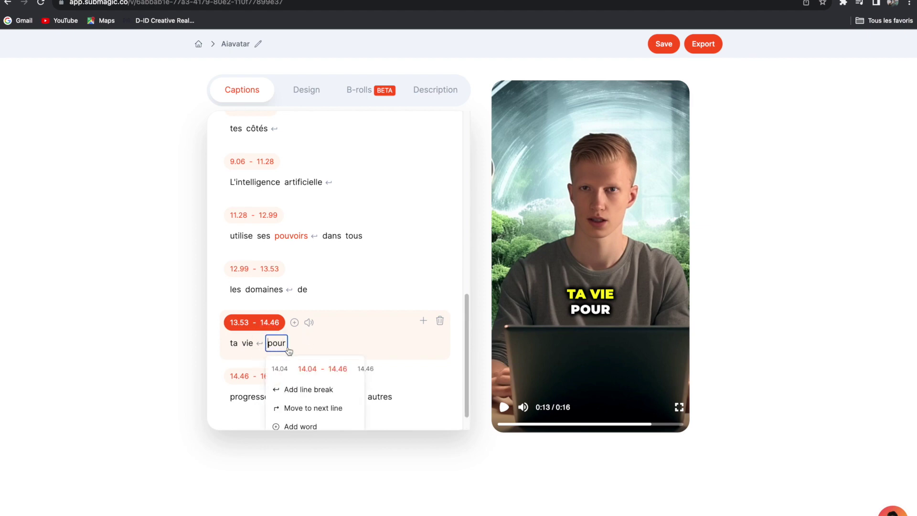
left_click(323, 409)
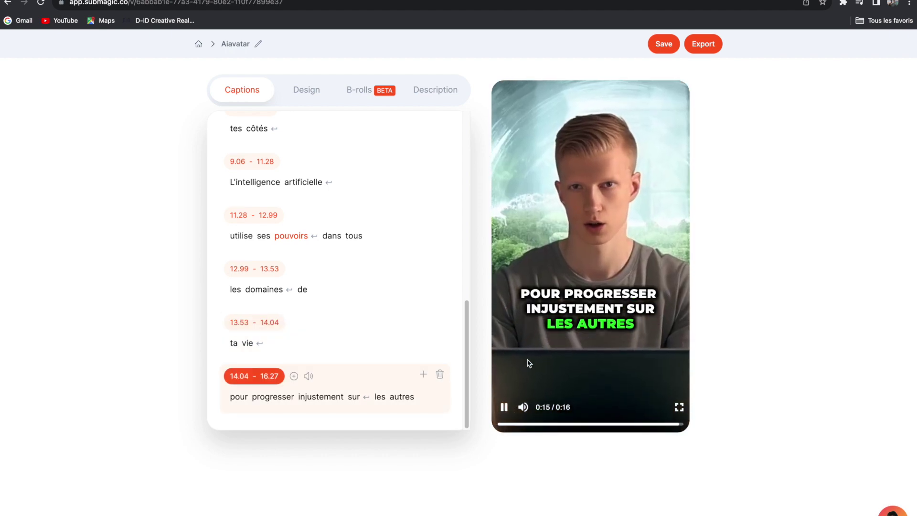
Add an empty caption after the last one and move the word "autres" from the "pour progresser" caption into it
left_click(424, 375)
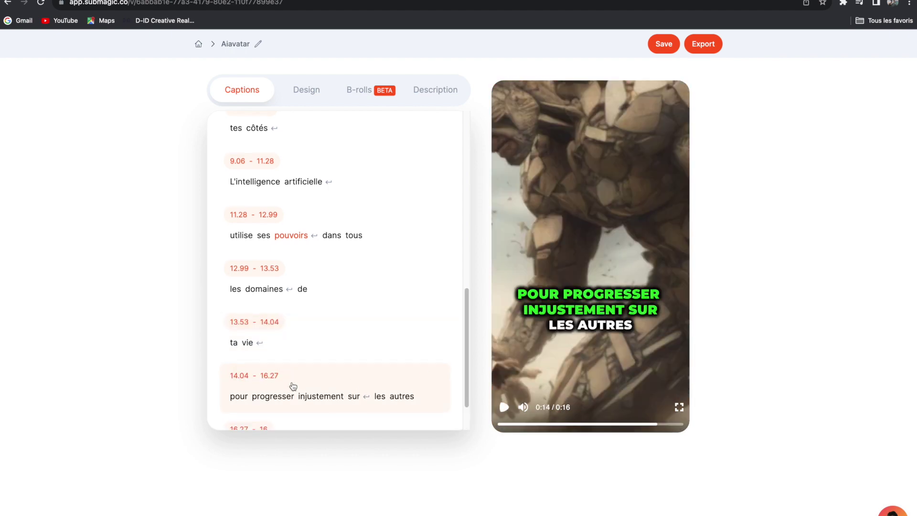
scroll(301, 384, "down", 1)
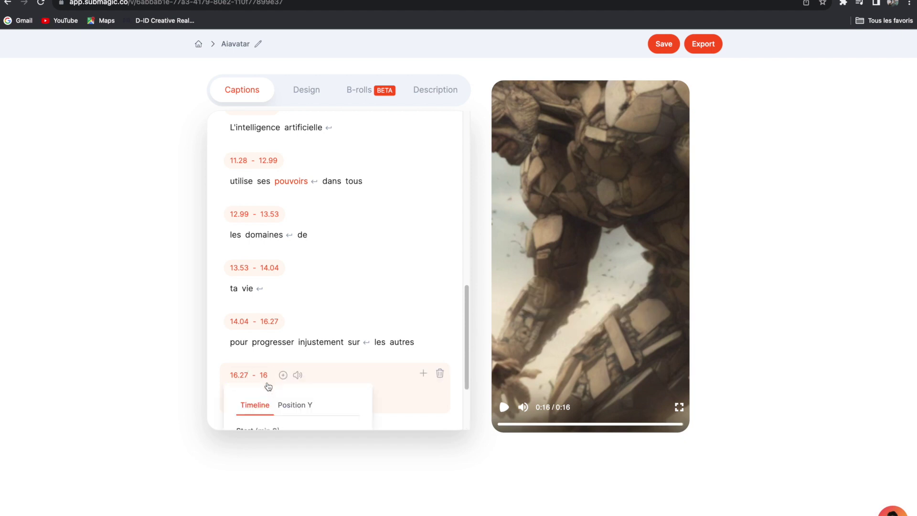
left_click(401, 342)
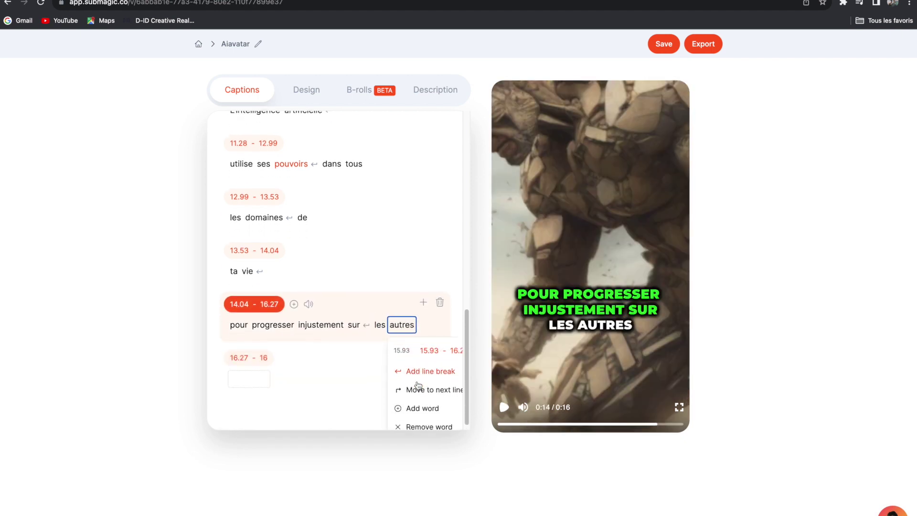
left_click(418, 386)
left_click(399, 385)
left_click(509, 407)
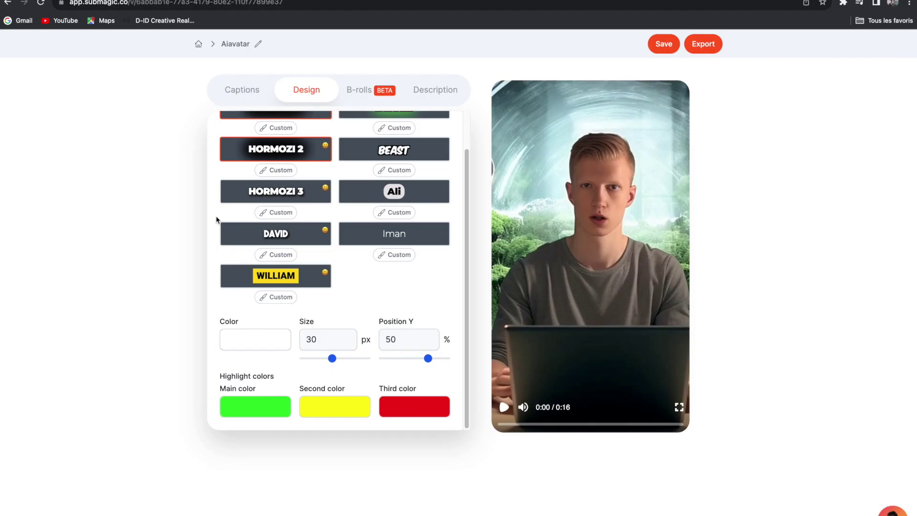
Apply the Devin theme to the captions and play the video to preview it
scroll(371, 208, "up", 2)
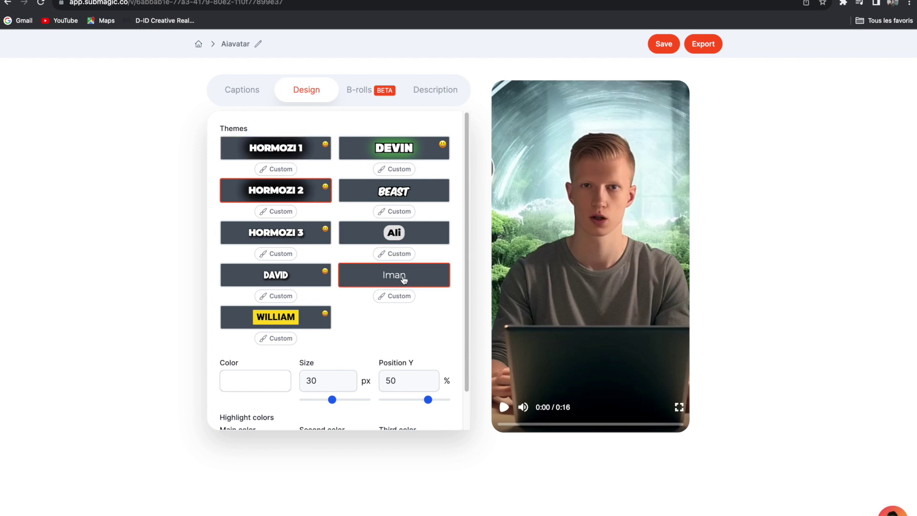
left_click(514, 425)
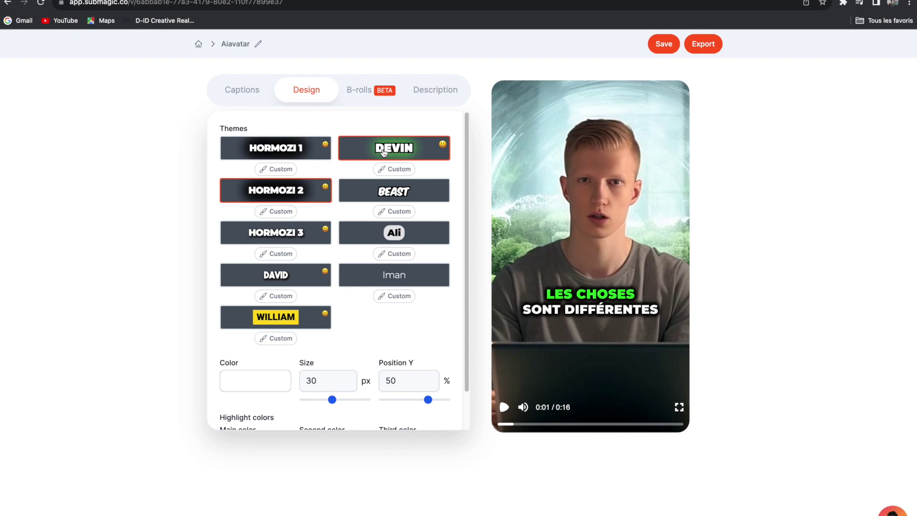
left_click(383, 153)
left_click(504, 408)
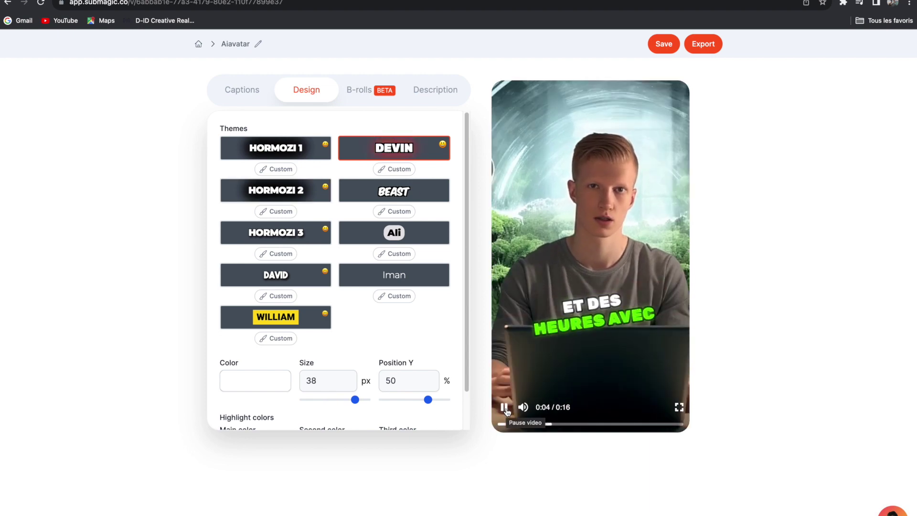
left_click(505, 408)
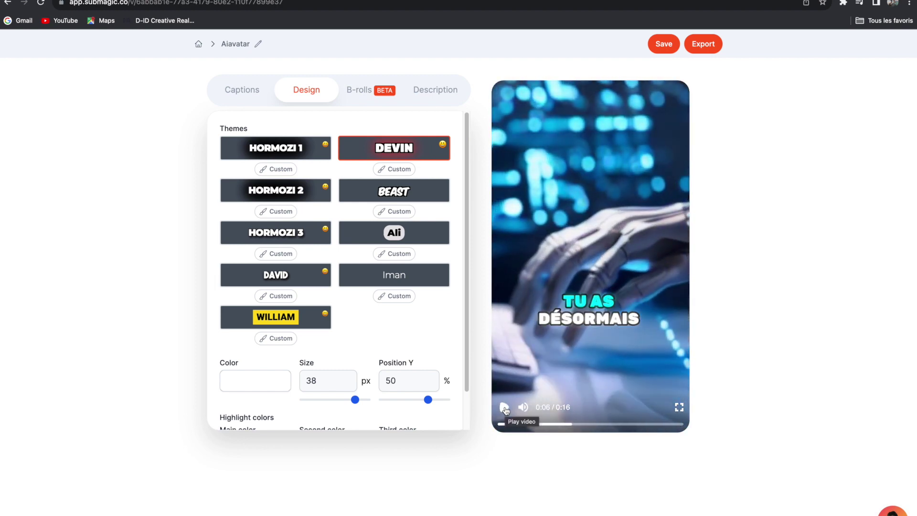
Apply the Beast theme to the captions and preview the video from the beginning
left_click(404, 198)
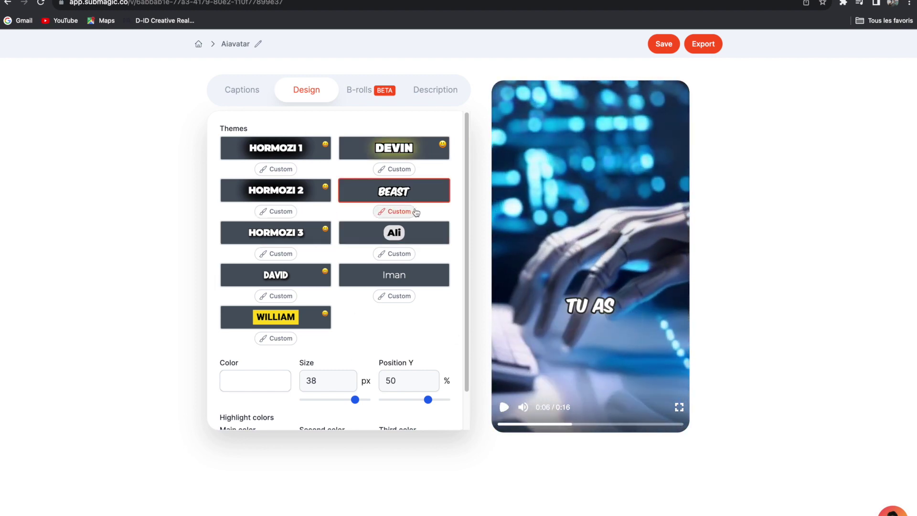
left_click(505, 428)
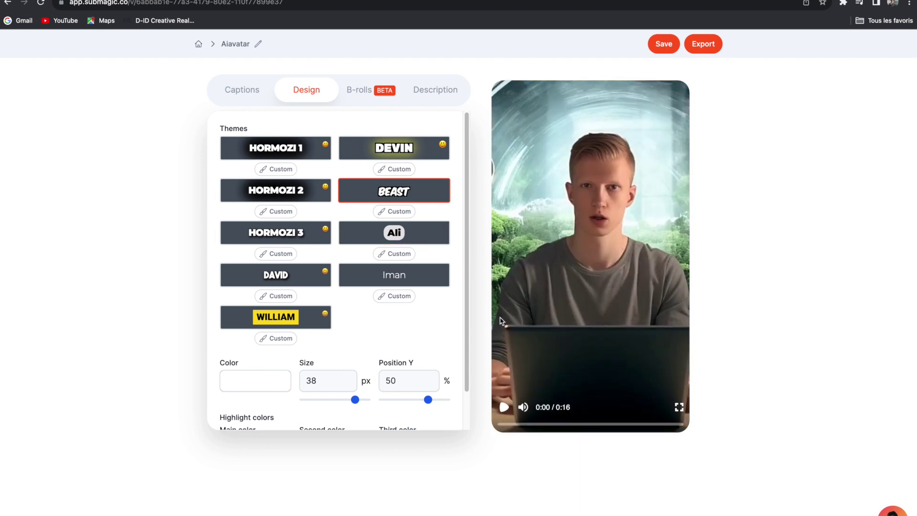
left_click(504, 407)
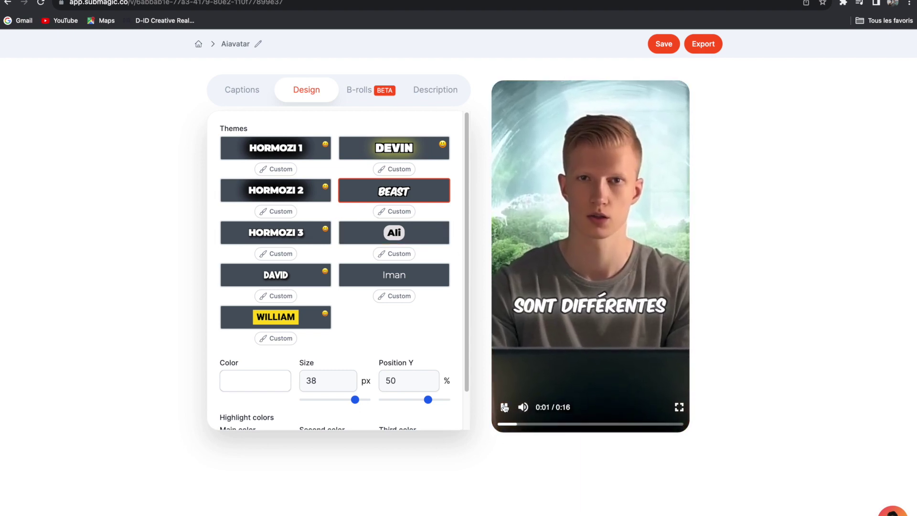